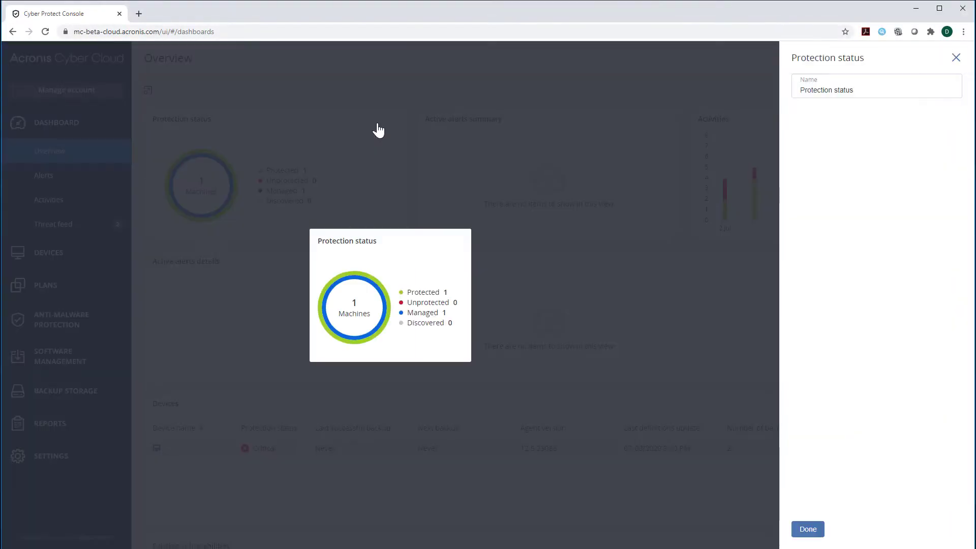
Save the widget settings, then order the top row: Active alerts summary, Activities, Protection status.
left_click(884, 89)
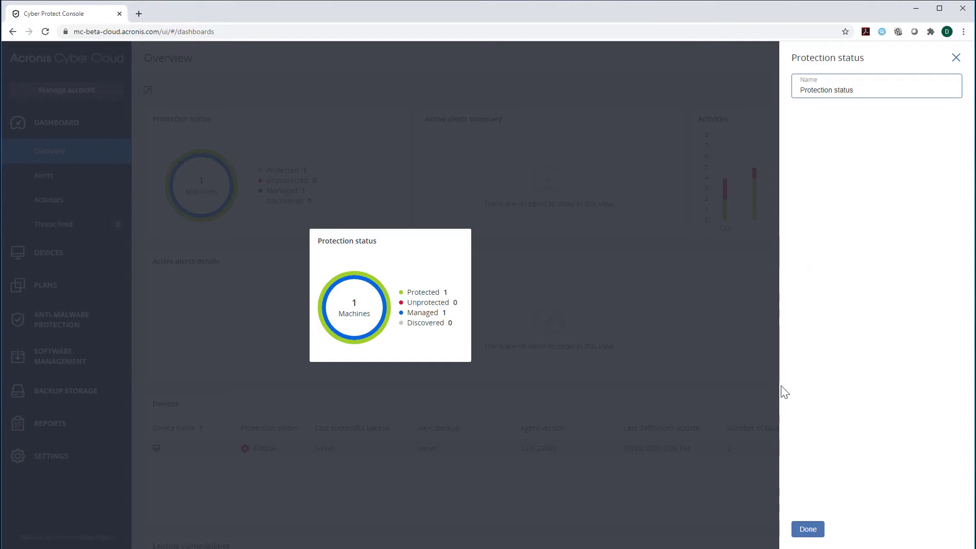
left_click(805, 529)
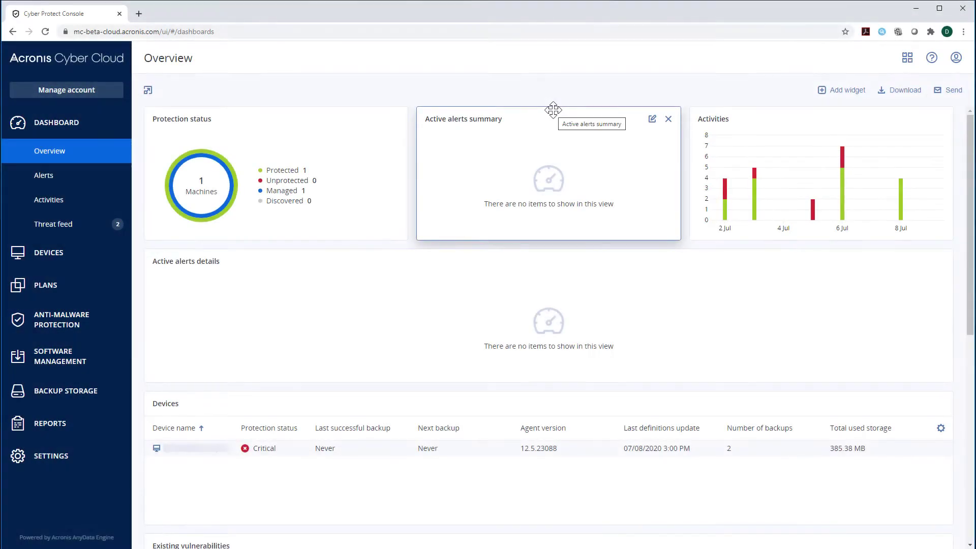
left_click_drag(545, 120, 257, 118)
left_click_drag(565, 113, 828, 139)
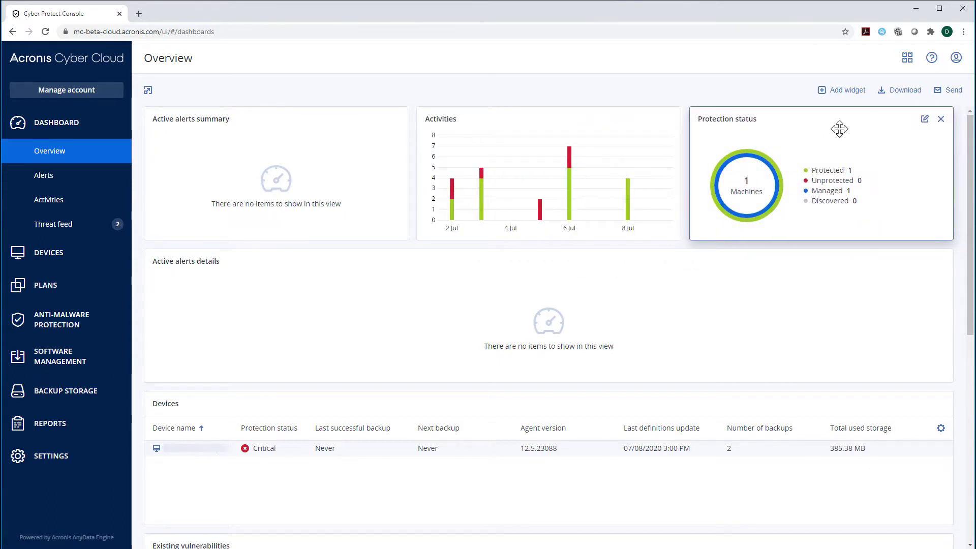
Scroll through the Add widget gallery to see the available widgets.
left_click(852, 91)
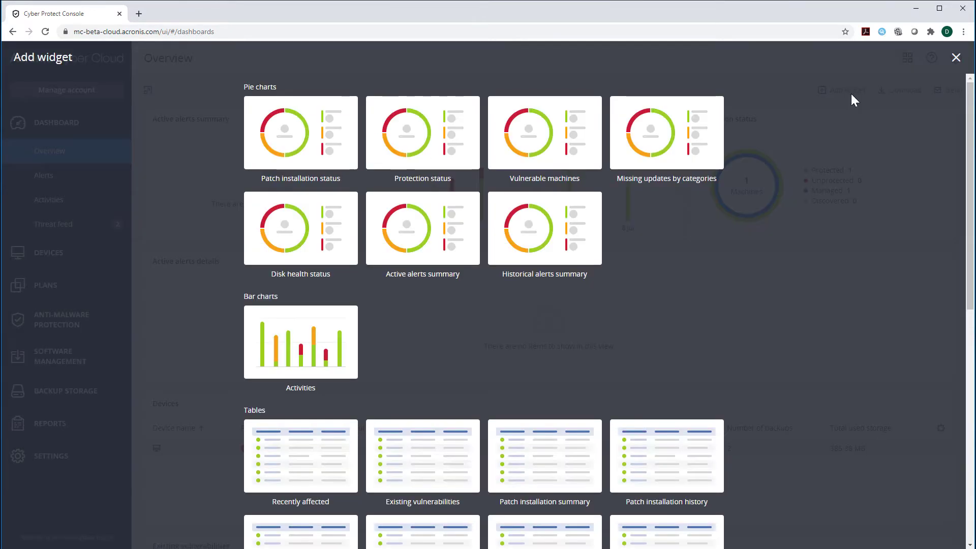
scroll(861, 116, "down", 7)
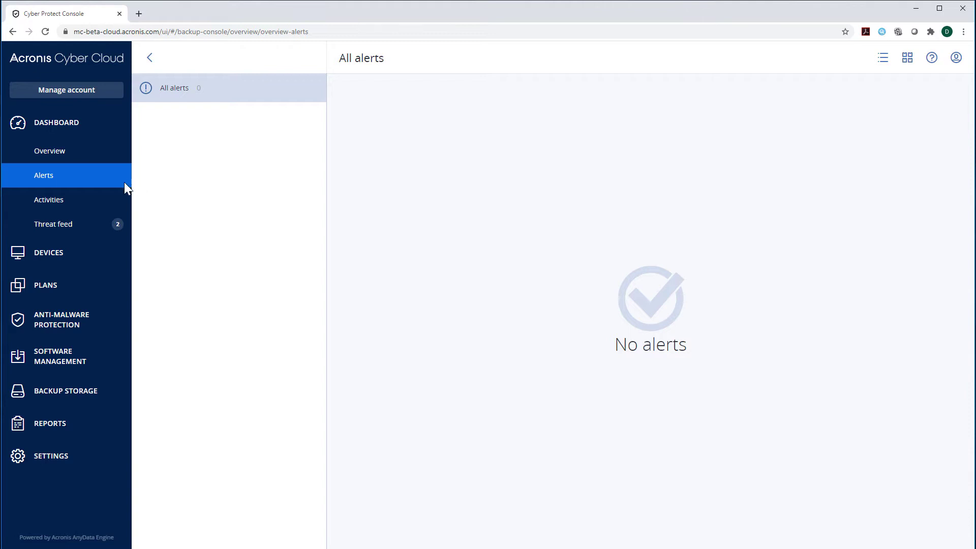
Look over Activities and the Ransom X threat feed entry, then show the one OK device.
left_click(110, 201)
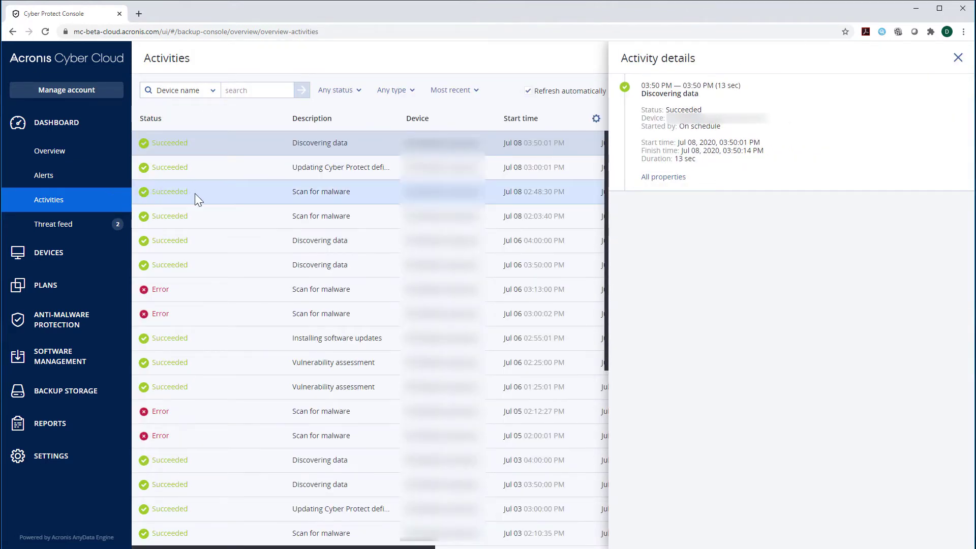
left_click(91, 227)
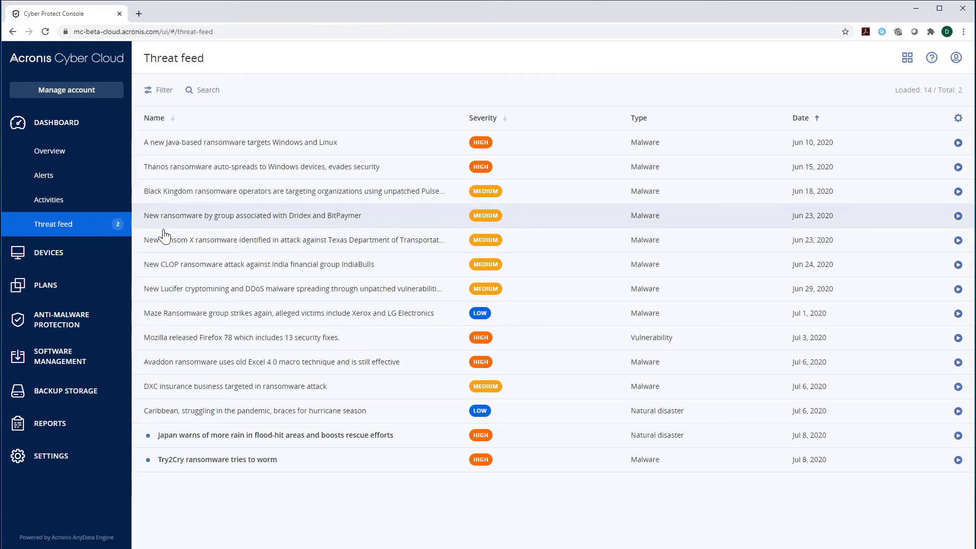
left_click(204, 243)
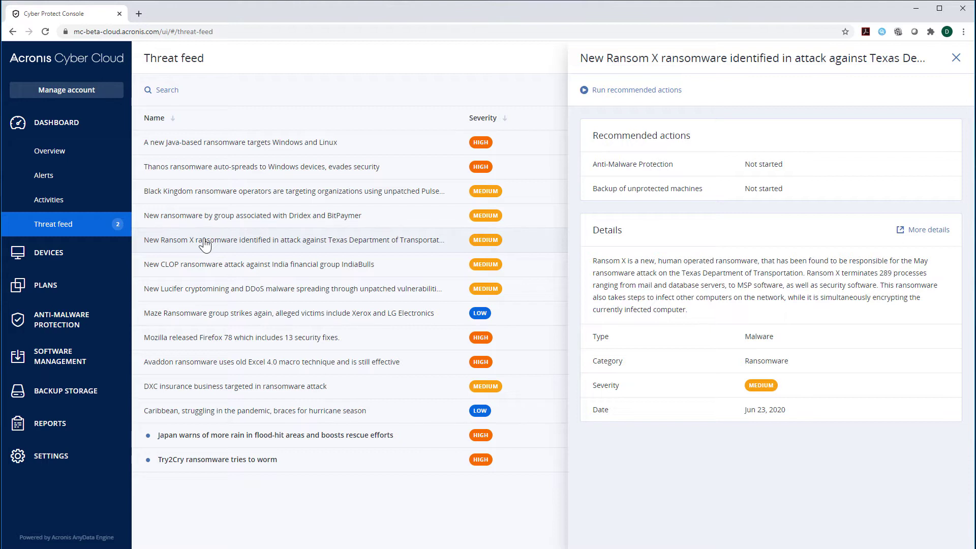
left_click(102, 254)
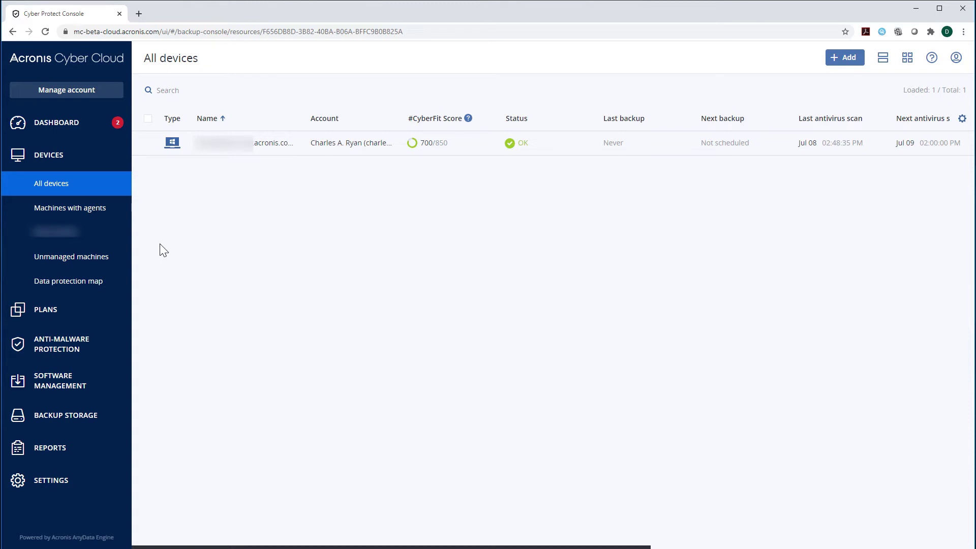
Browse Machines with agents and Unmanaged machines, then see the device's 10579 unprotected files by extension.
left_click(112, 213)
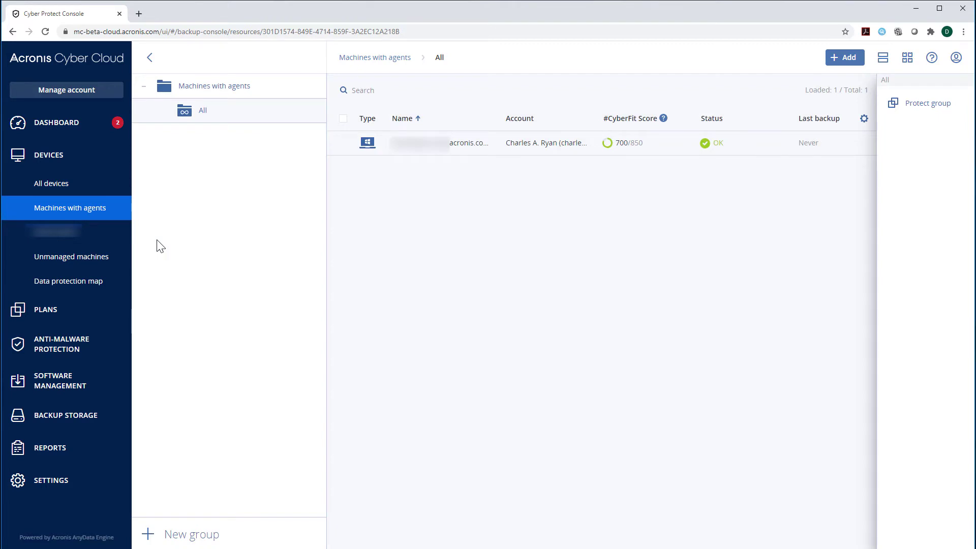
left_click(103, 260)
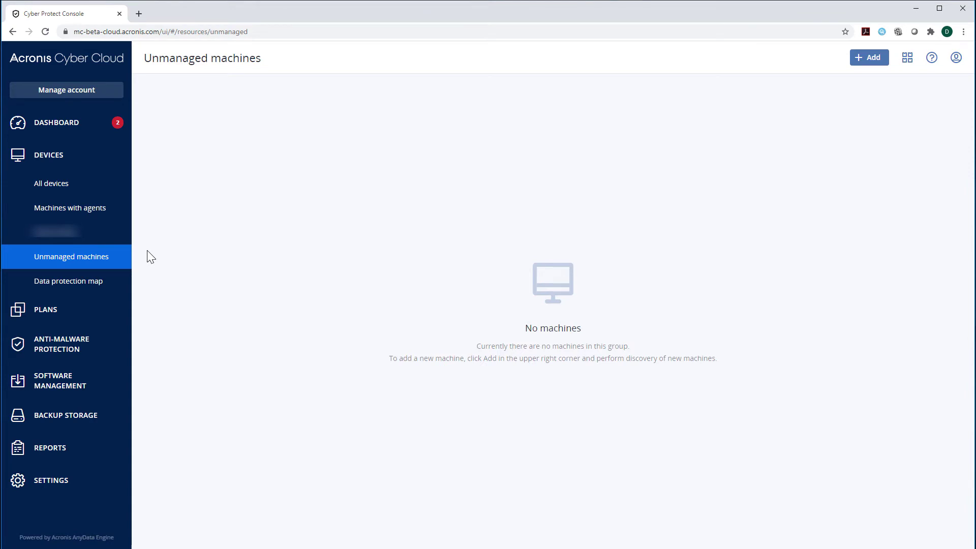
left_click(105, 286)
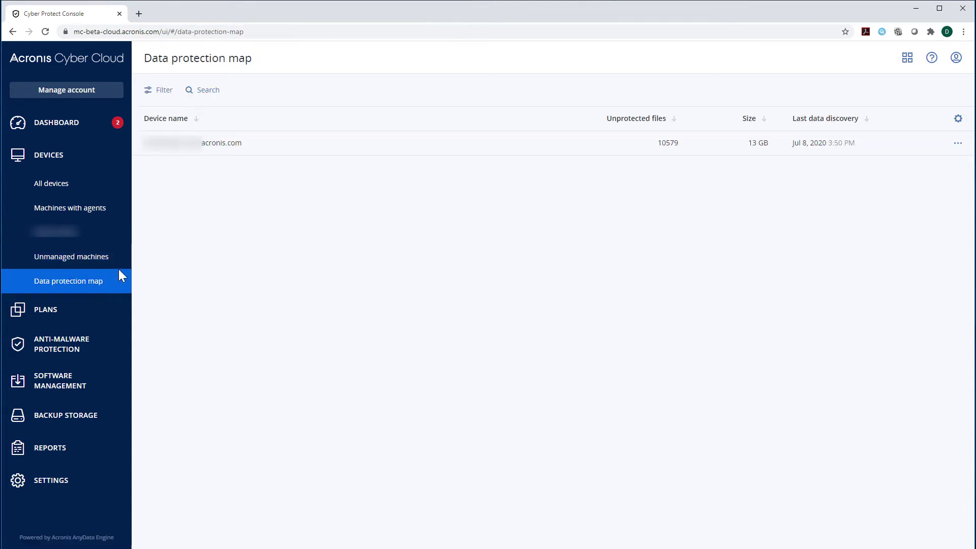
left_click(338, 150)
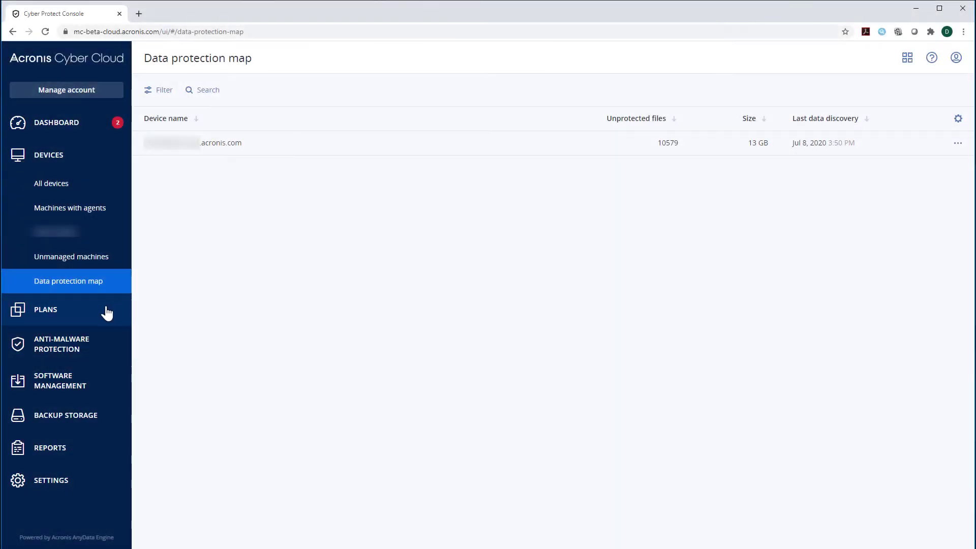
Browse protection plans and cloud application backup sources, then show the empty Backup scanning list.
left_click(105, 310)
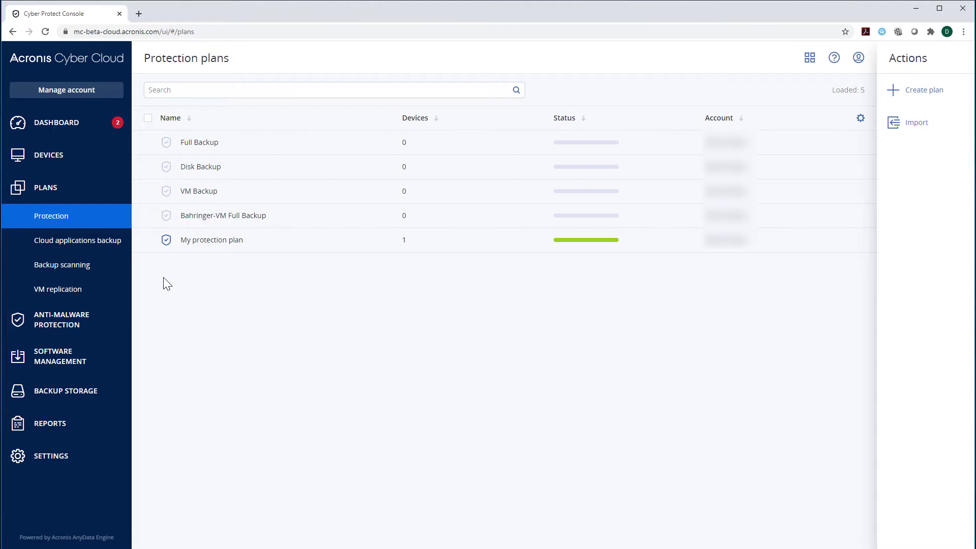
left_click(116, 243)
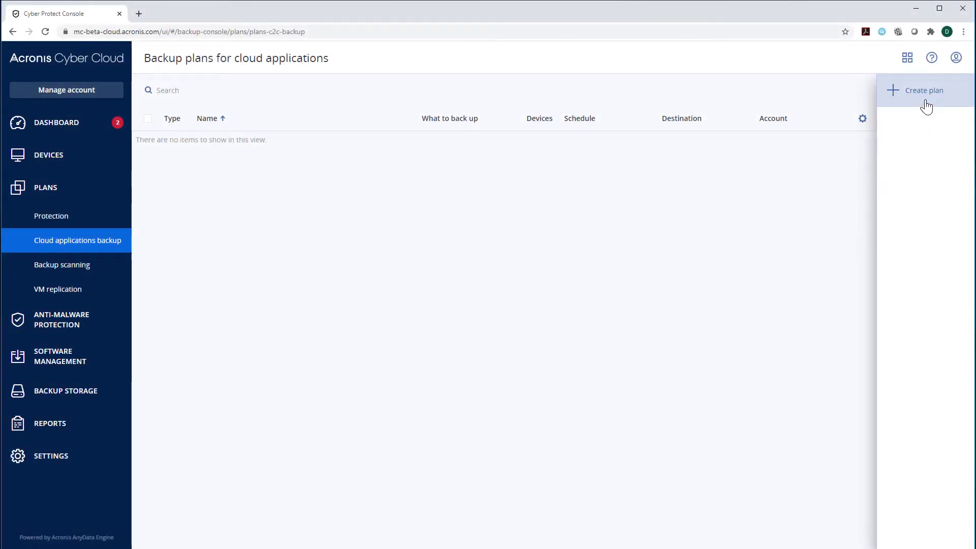
left_click(926, 106)
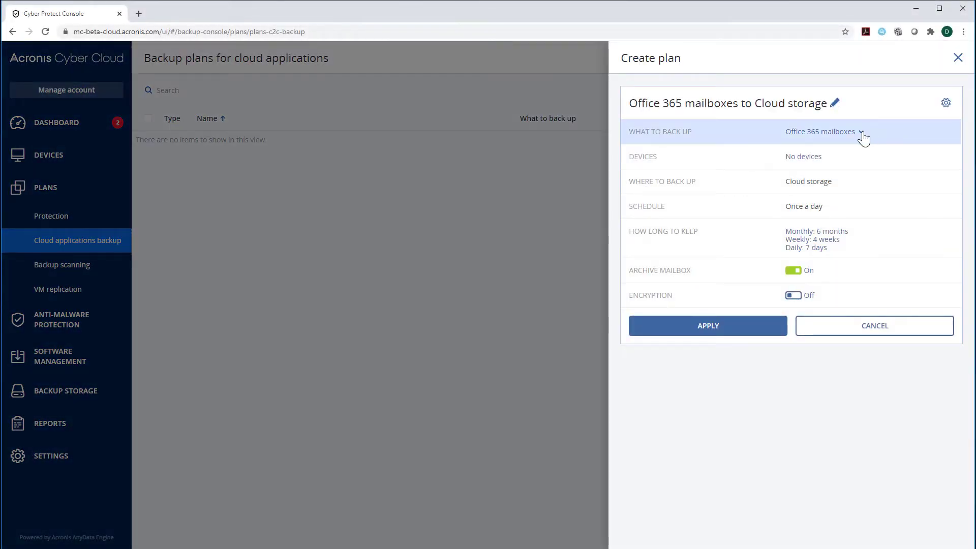
left_click(862, 134)
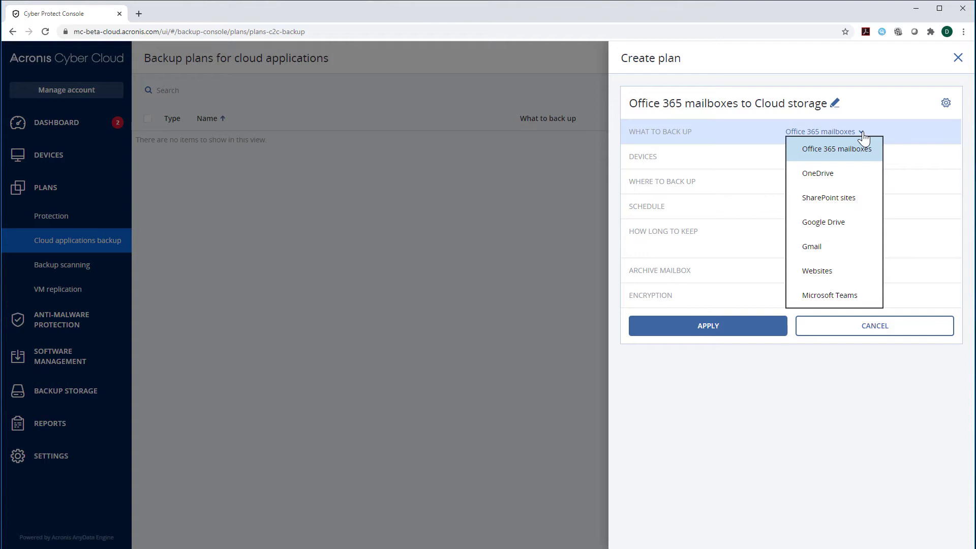
left_click(174, 288)
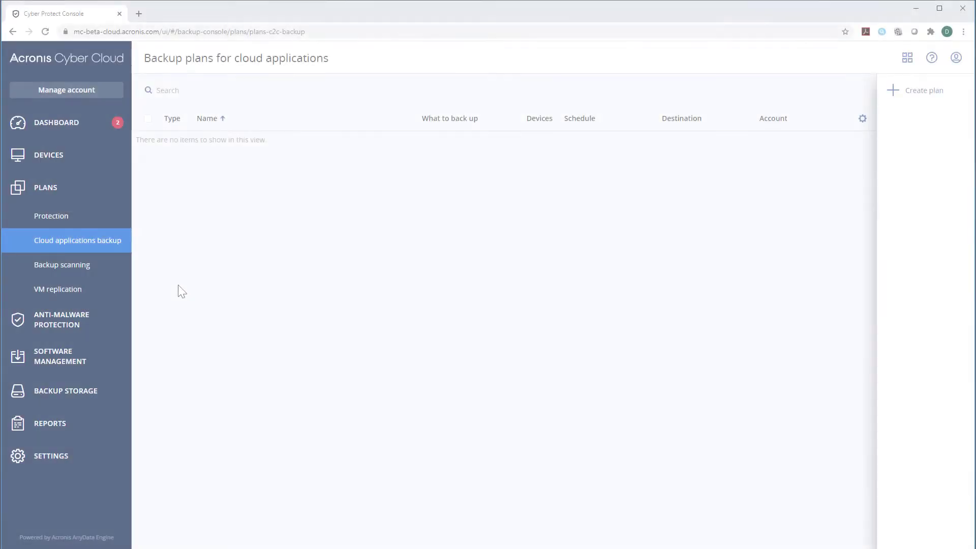
Preview and dismiss a new backup scanning plan form, then show the empty VM replication list.
left_click(116, 268)
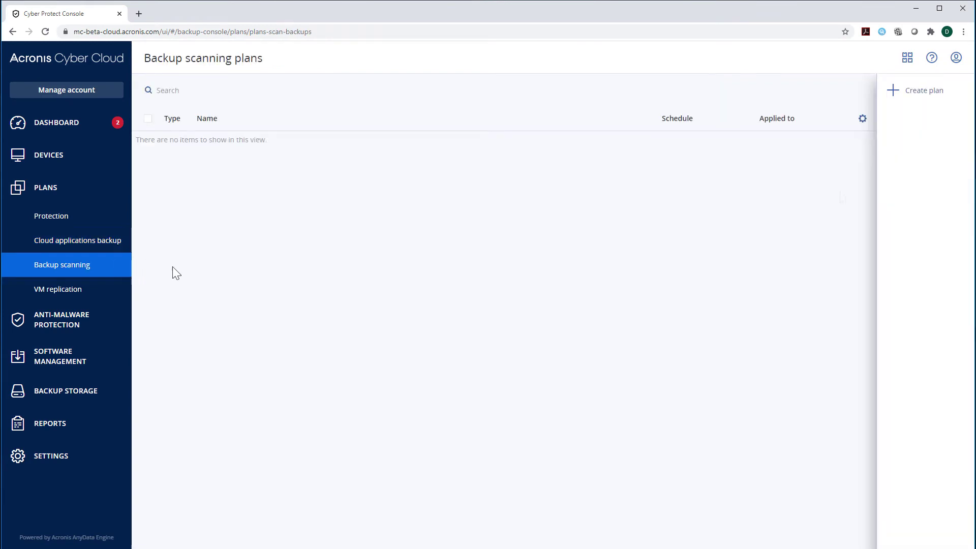
left_click(931, 102)
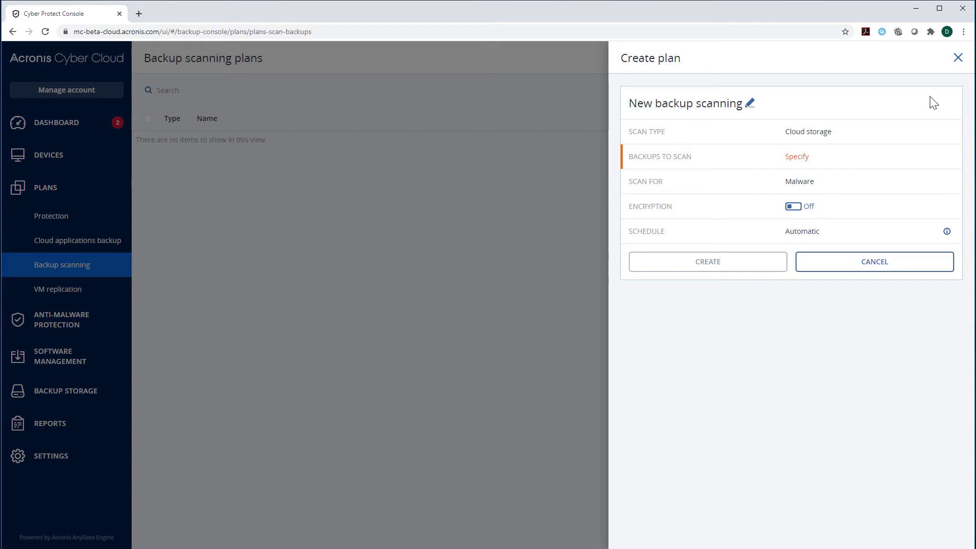
key("Escape")
left_click(122, 293)
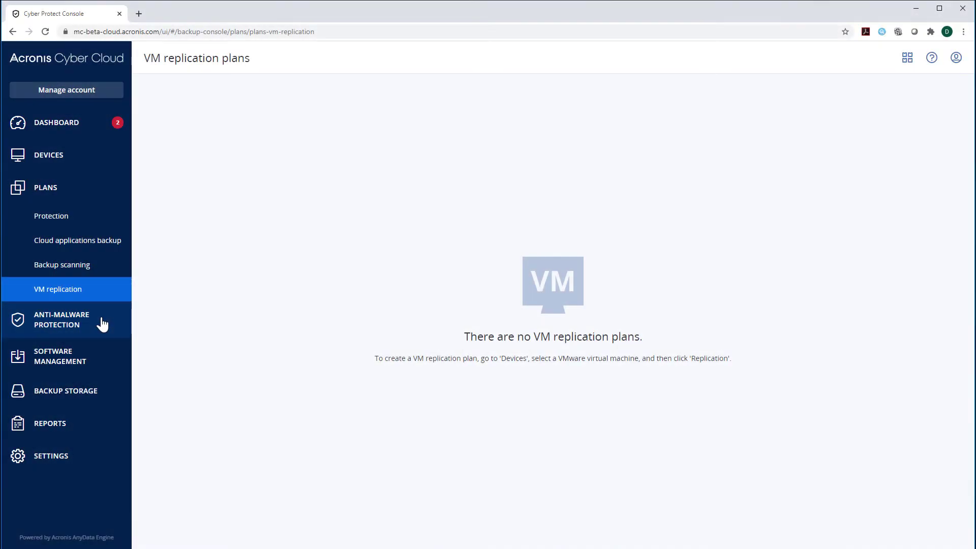
View the six quarantined files, then the Whitelist with no trusted files.
left_click(41, 320)
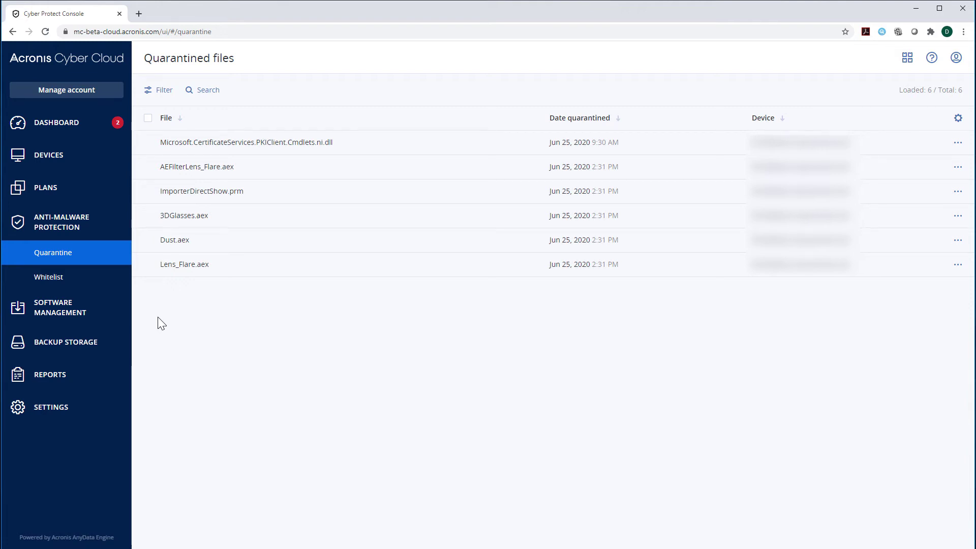
left_click(114, 283)
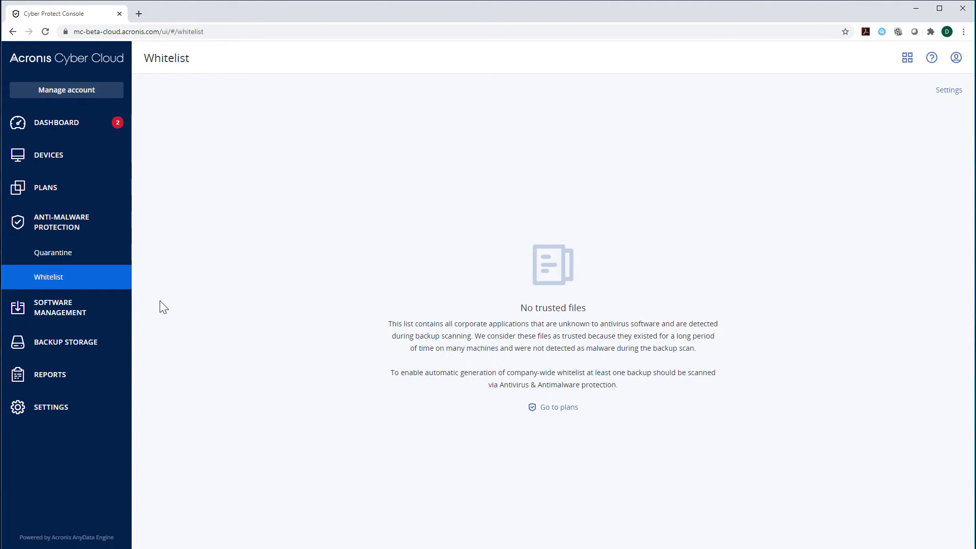
Inspect the Notepad++ and Oracle Java Runtime Environment patches, then the Jul 6, 2020 vulnerability assessment.
left_click(120, 308)
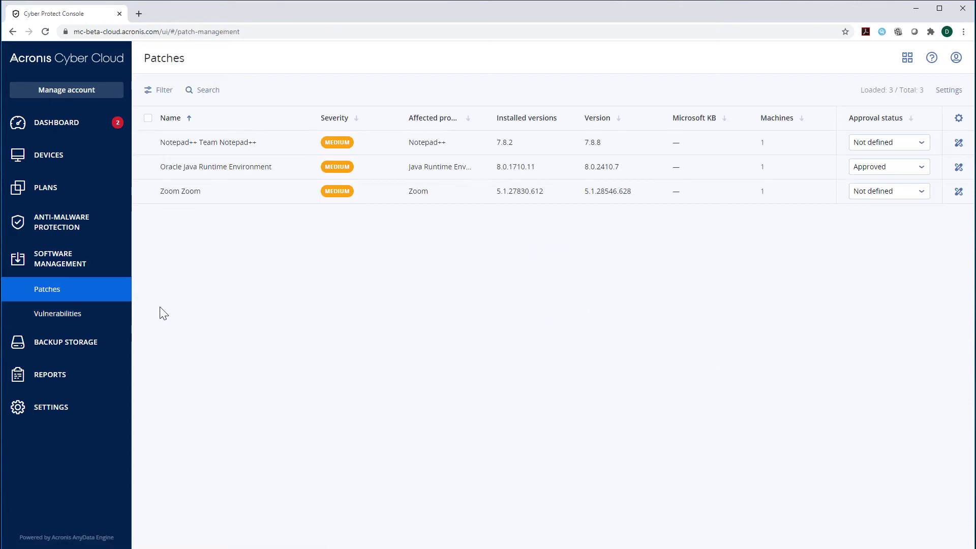
left_click(290, 155)
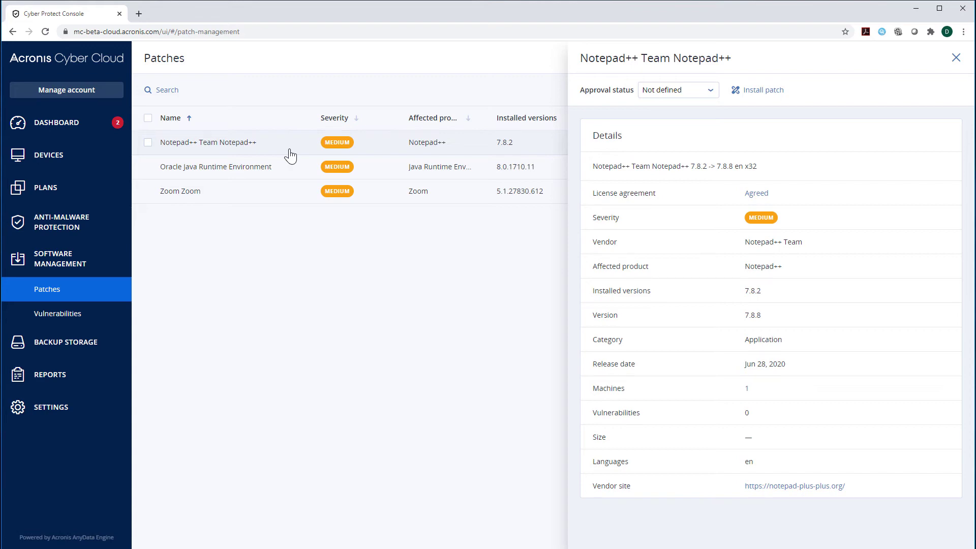
left_click(277, 167)
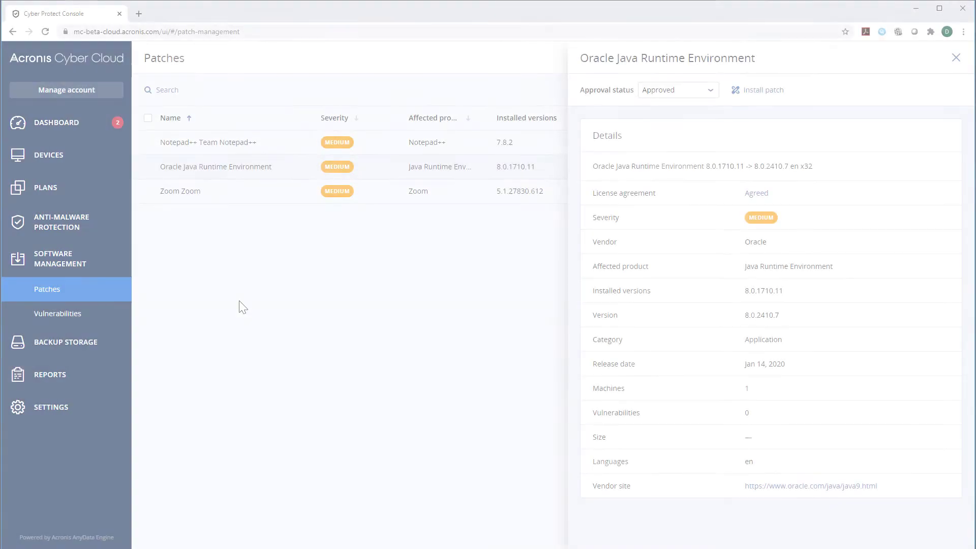
left_click(120, 316)
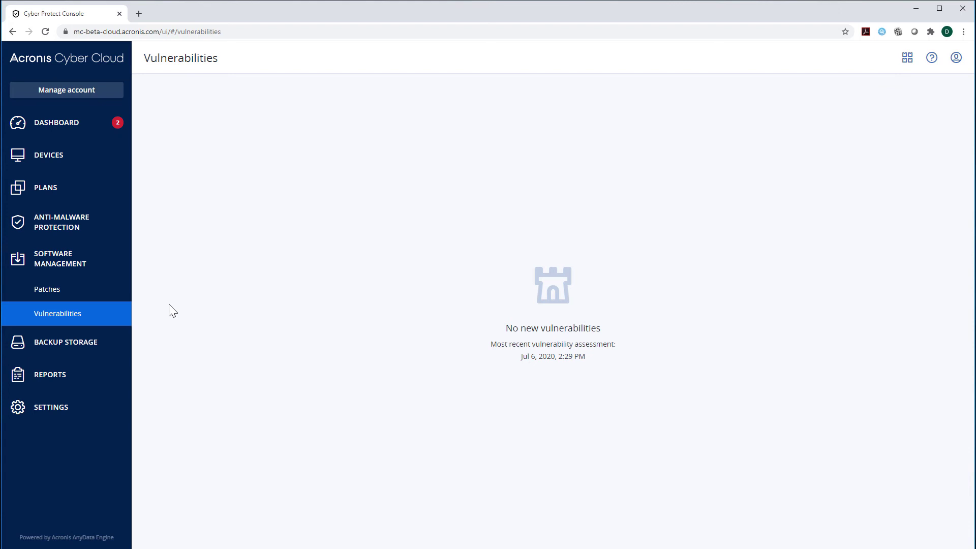
Visit Backup storage and Reports, then open Settings at the empty Credentials store.
left_click(120, 342)
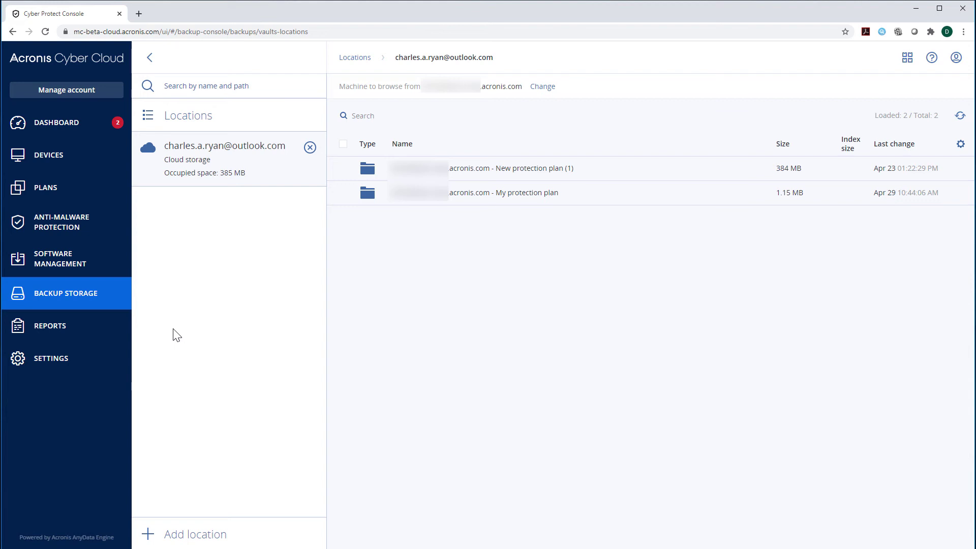
left_click(116, 325)
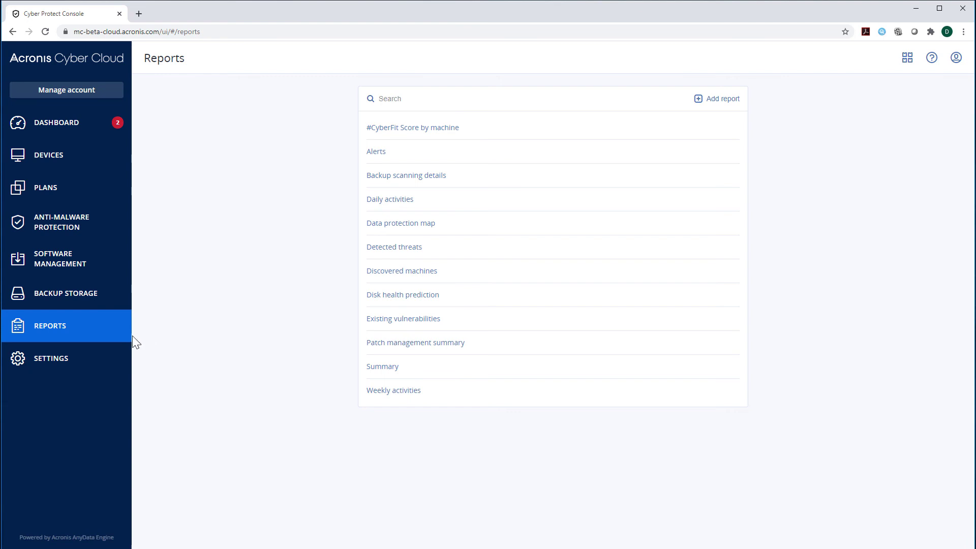
left_click(115, 358)
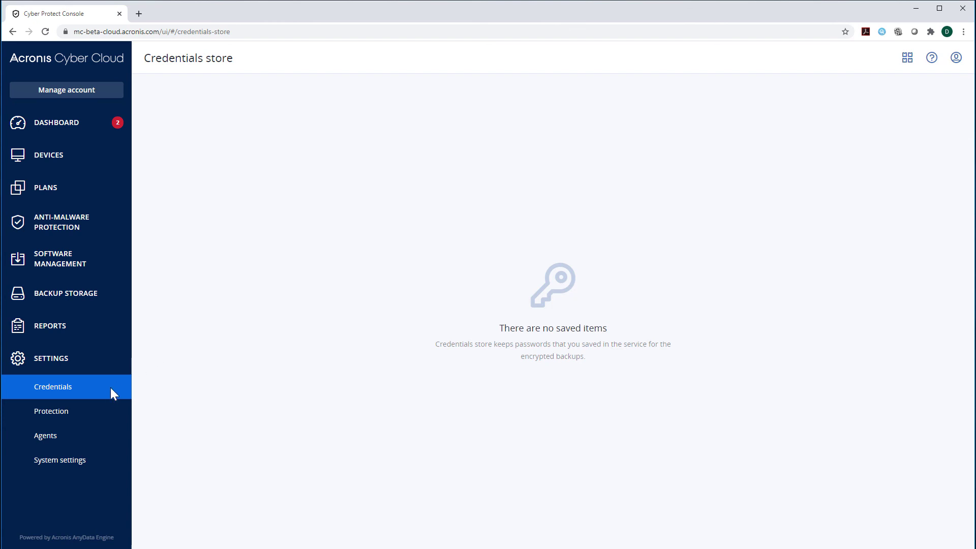
Check Protection and Agents settings, then view Backup validation and the Normal compression level.
left_click(103, 413)
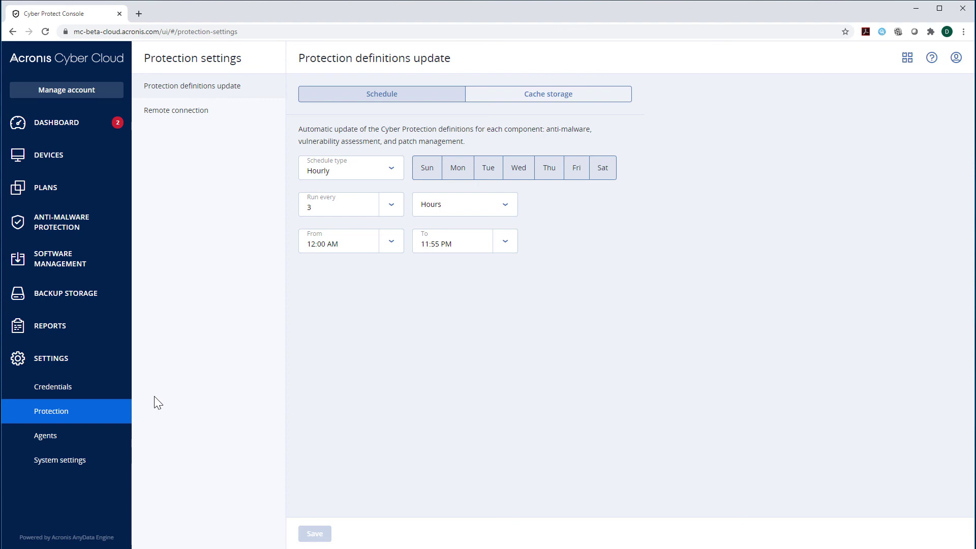
left_click(117, 435)
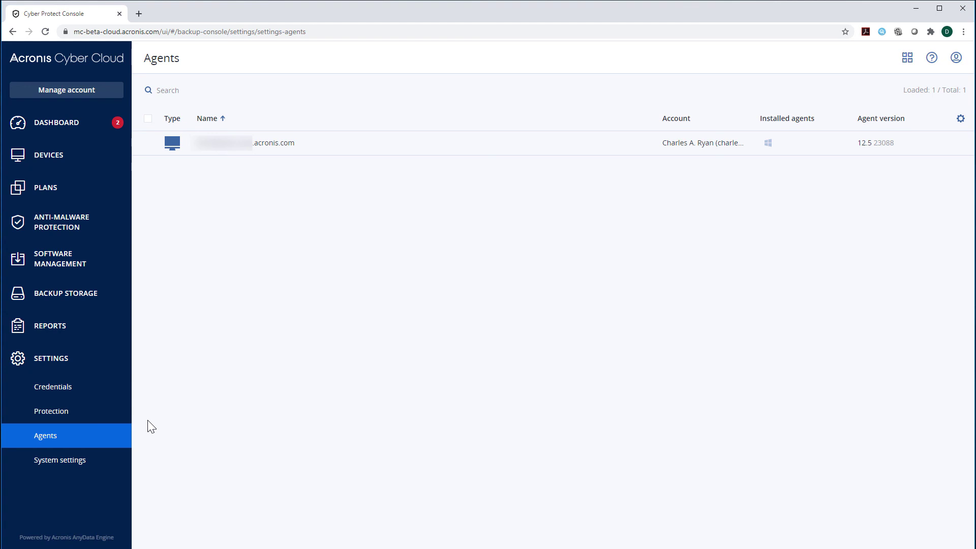
left_click(113, 459)
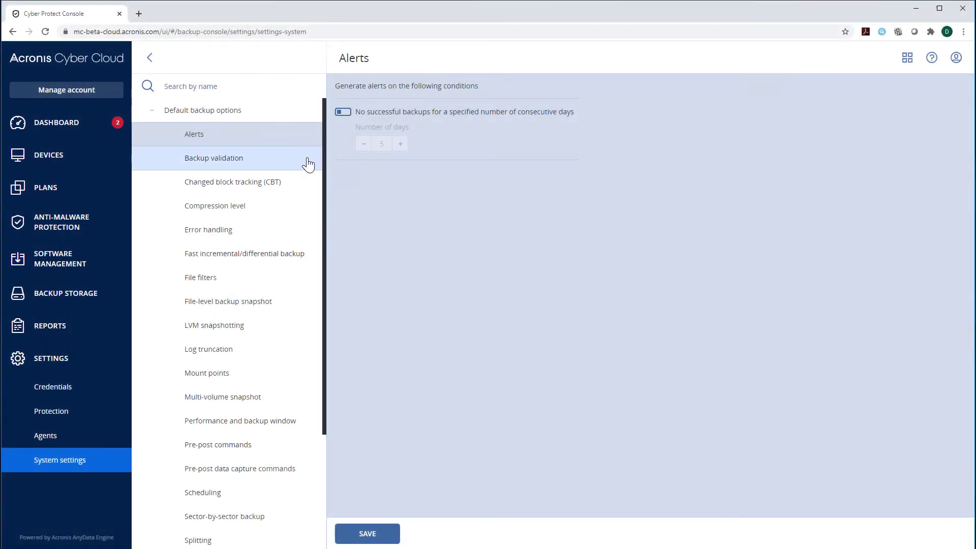
left_click(307, 163)
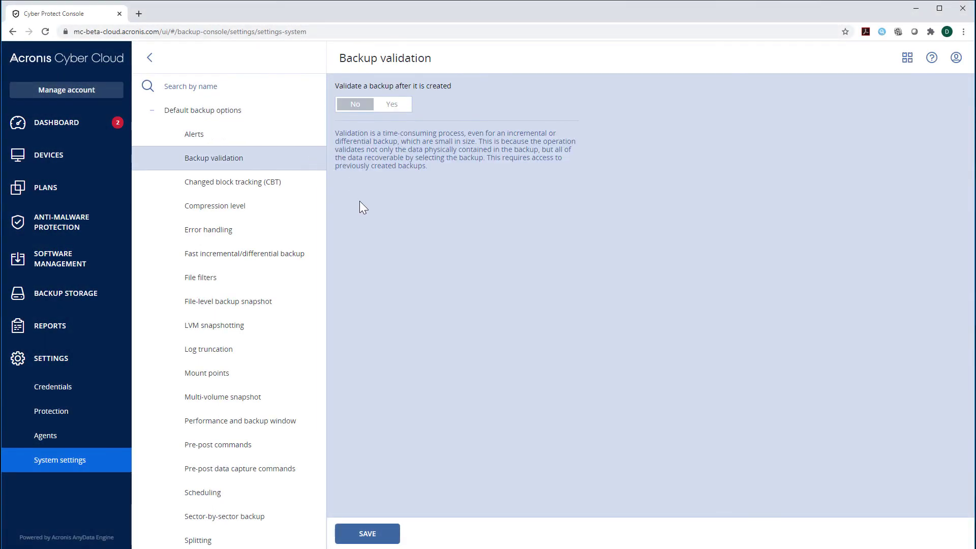
left_click(306, 208)
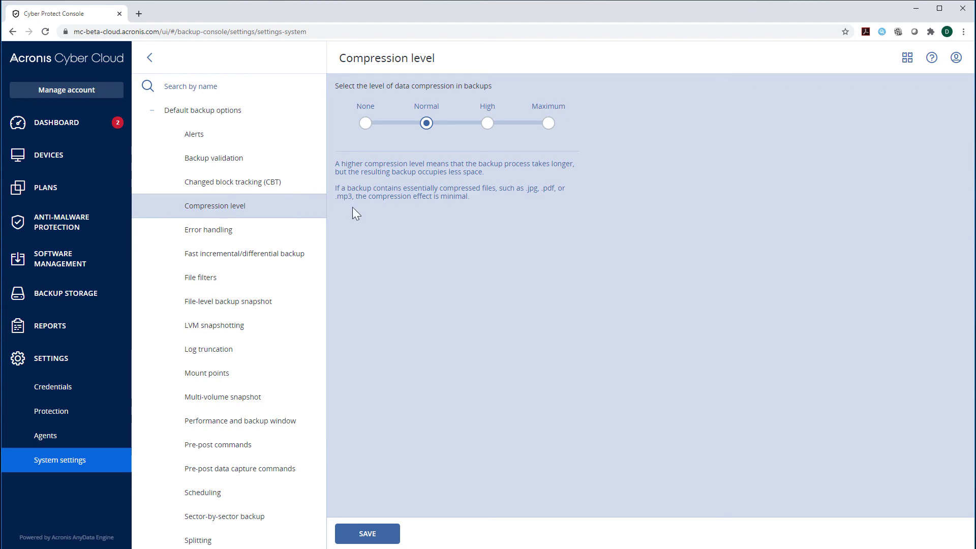